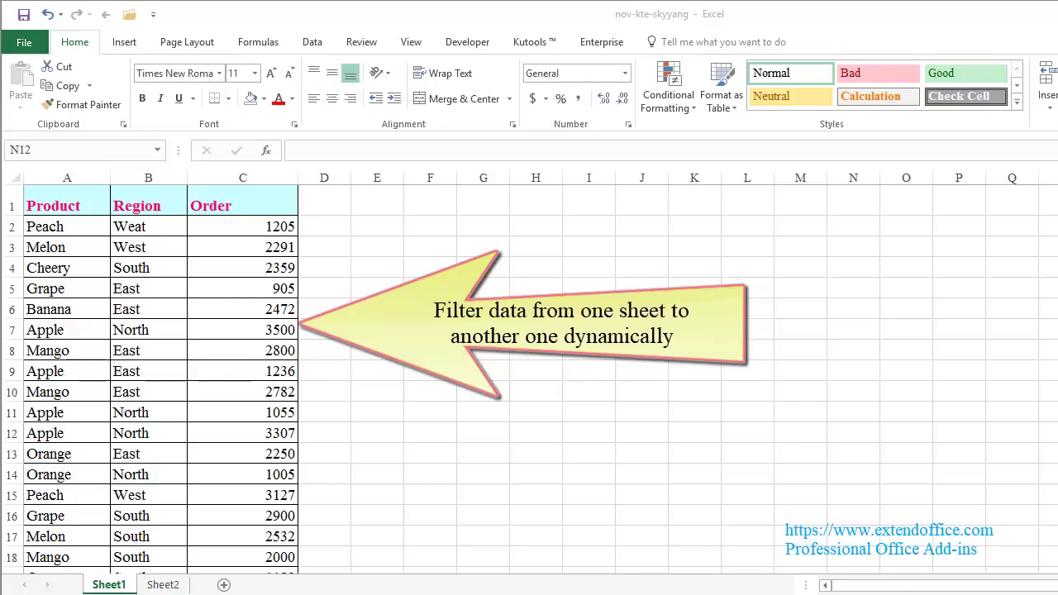
# - Name the Sheet1 data range A1:C20, including its headers, as Sourcedata
pyautogui.moveTo(47, 199); pyautogui.dragTo(231, 578)
pyautogui.click(34, 149)
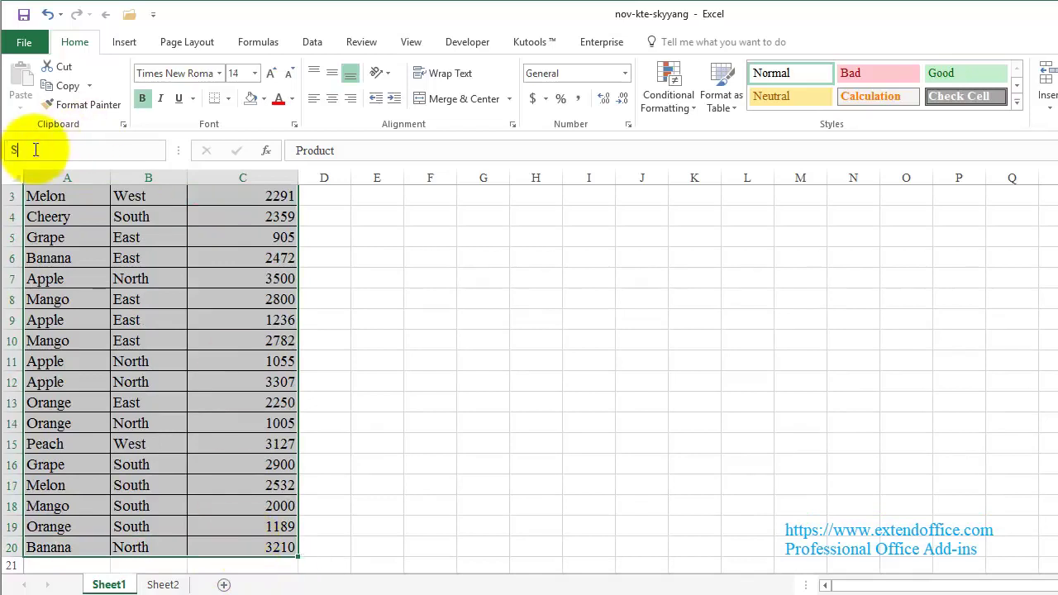
pyautogui.write('Sourcedata')
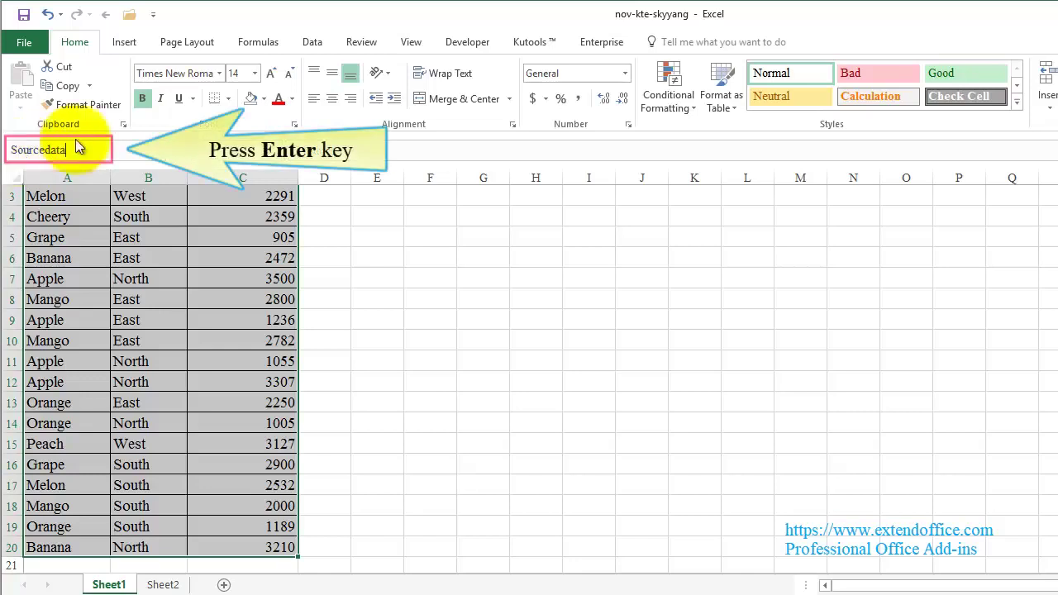
pyautogui.press('Return')
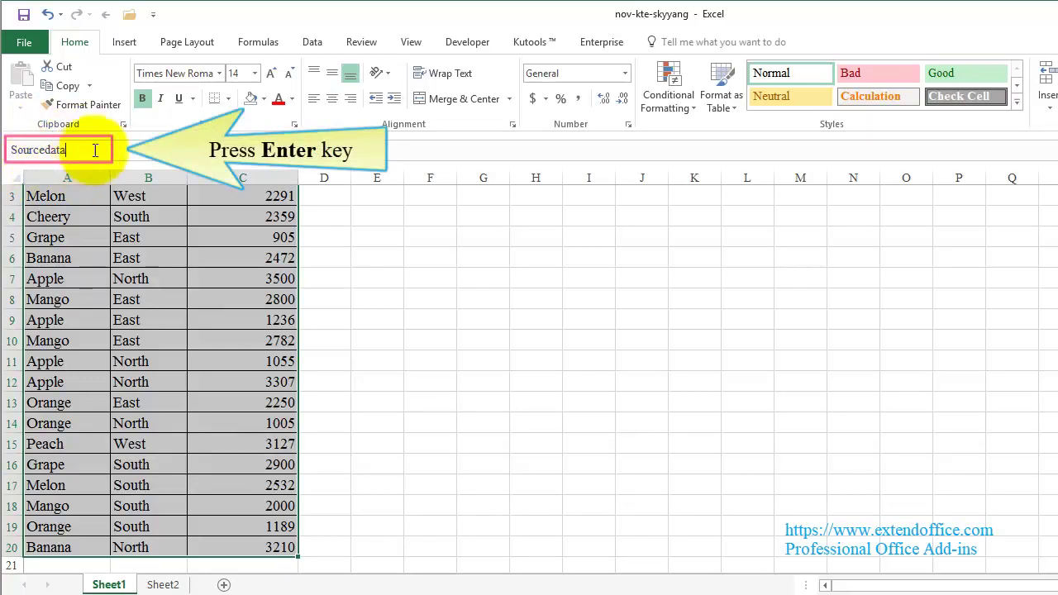
# - Convert the Sheet1 range A1:C20 into a table with its first row as headers
pyautogui.click(66, 207)
pyautogui.moveTo(69, 207); pyautogui.dragTo(234, 547)
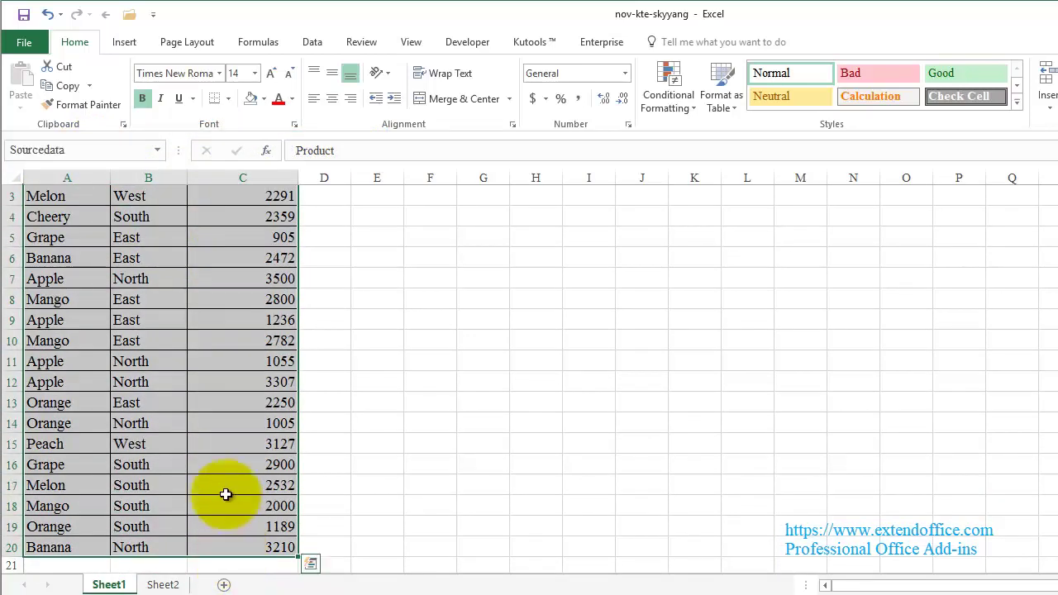
pyautogui.click(128, 45)
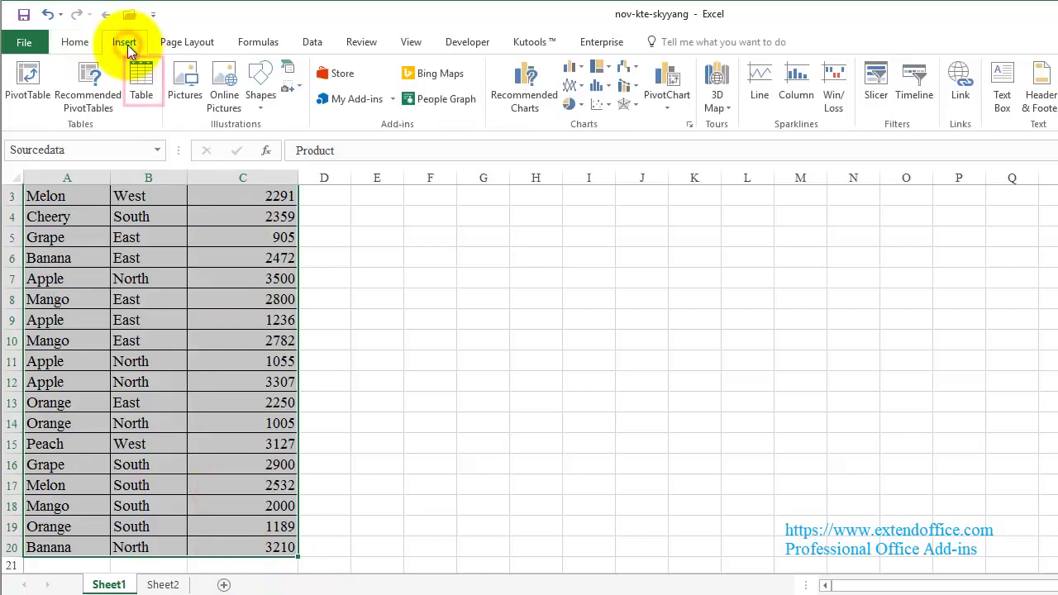
pyautogui.click(142, 86)
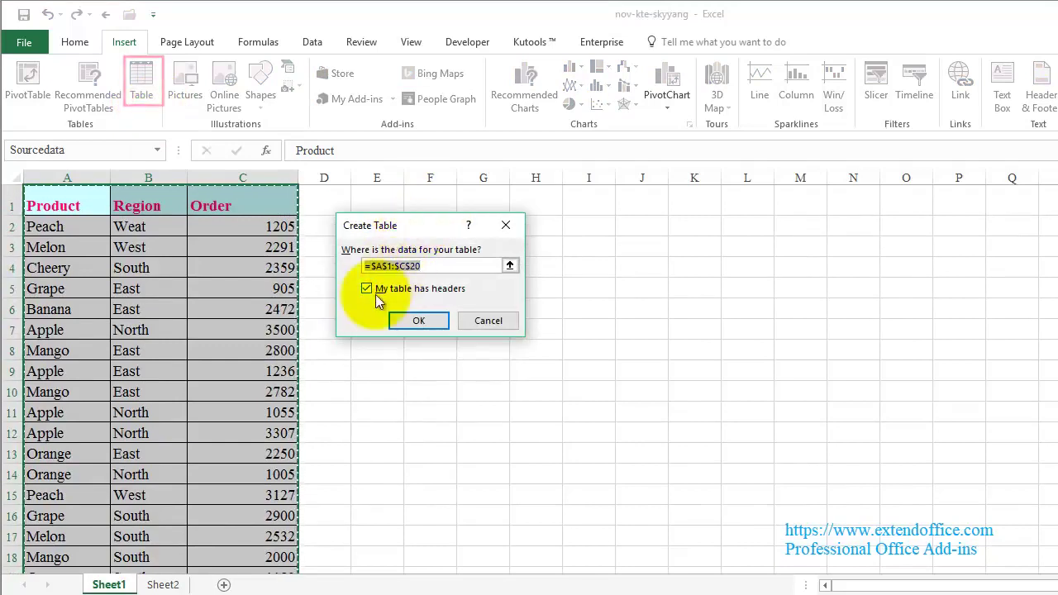
pyautogui.click(419, 320)
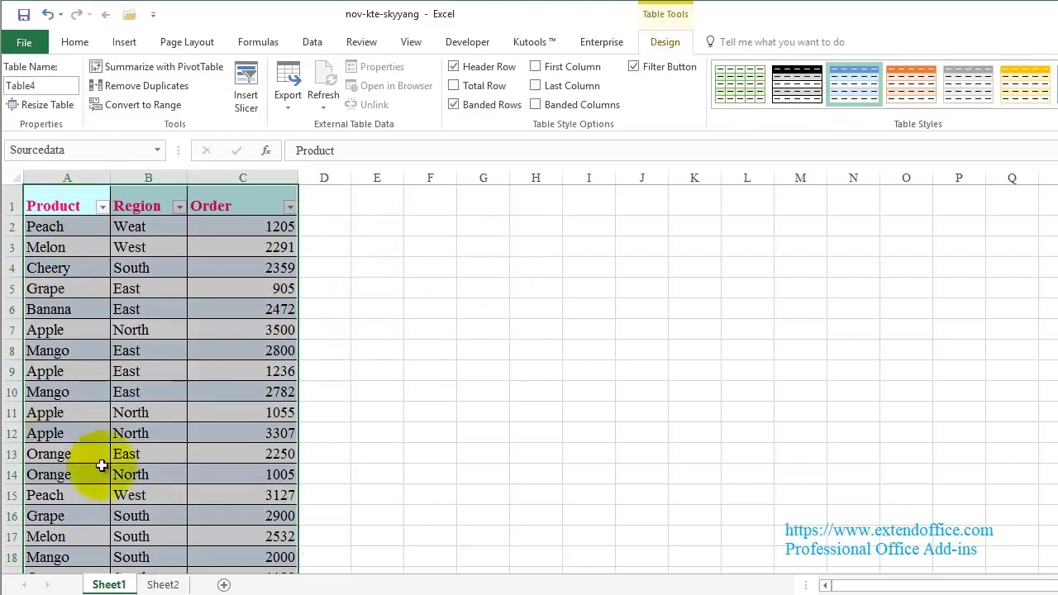
pyautogui.click(424, 358)
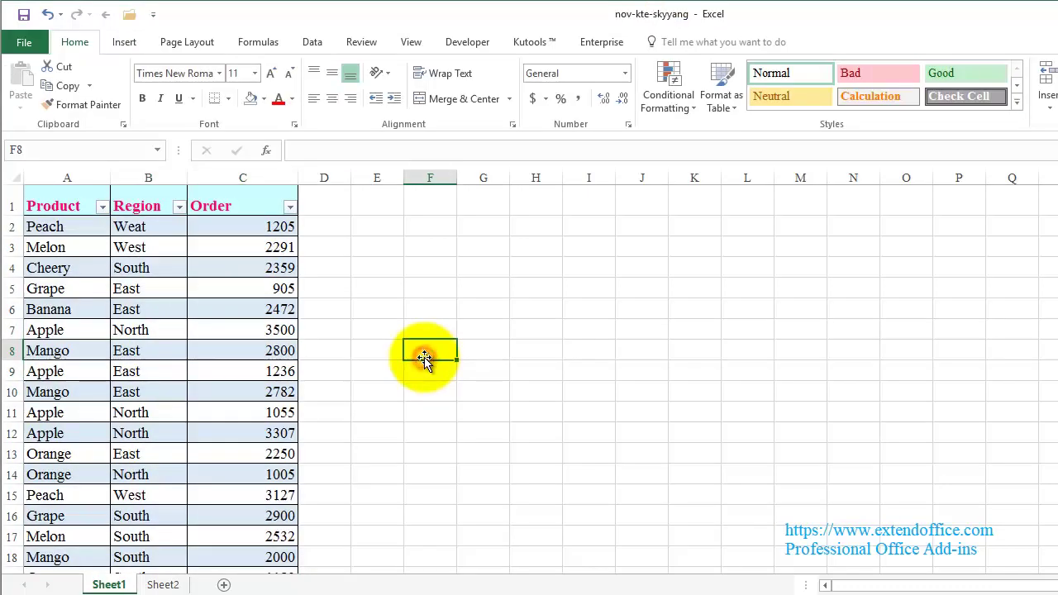
# - Start a Microsoft Query import using Excel Files as the data source
pyautogui.click(312, 45)
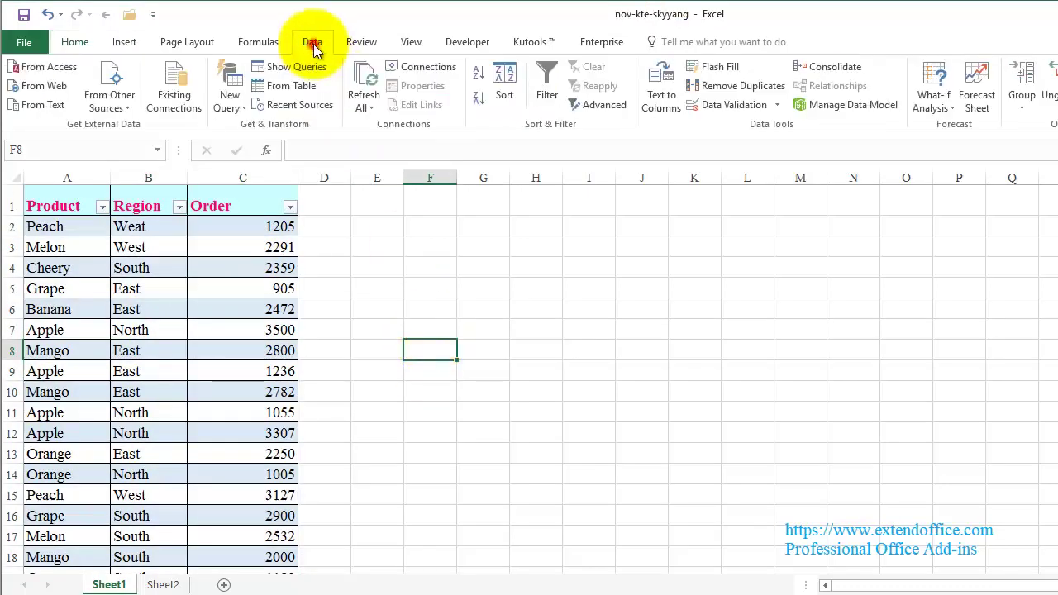
pyautogui.click(129, 108)
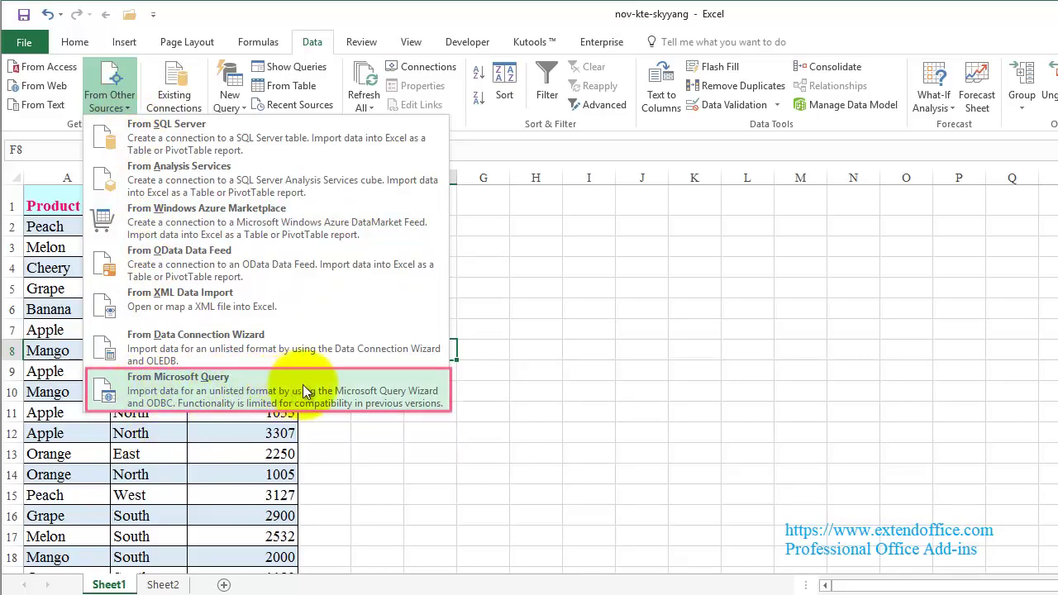
pyautogui.click(183, 390)
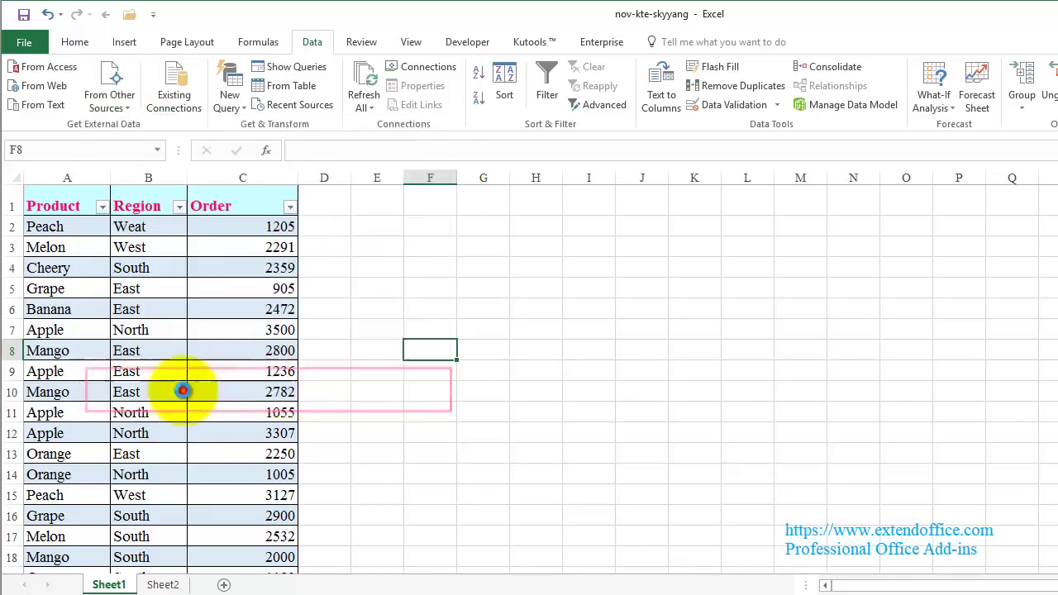
pyautogui.moveTo(773, 276); pyautogui.dragTo(531, 229)
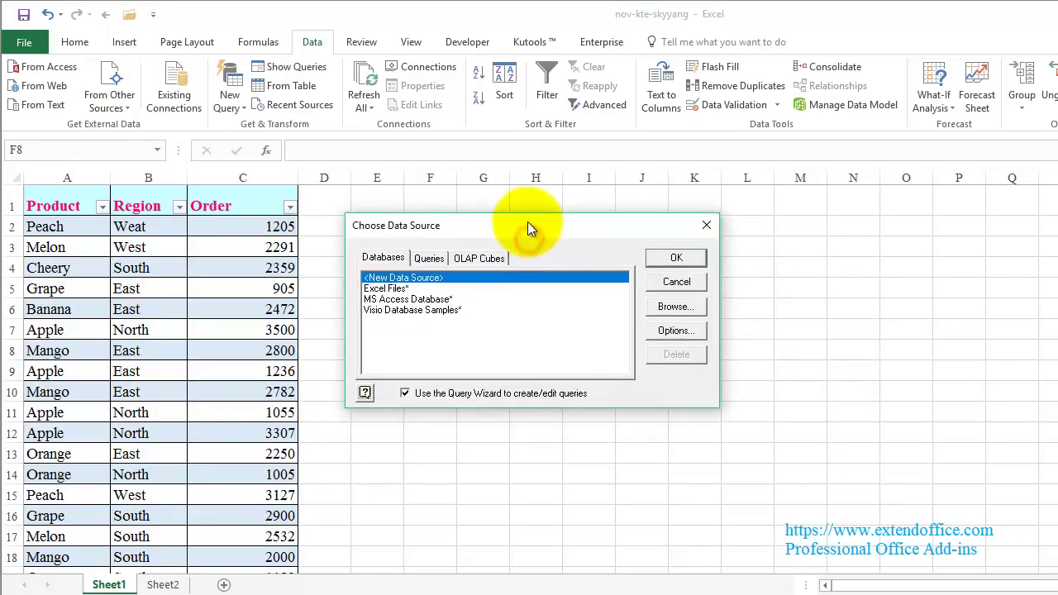
pyautogui.click(388, 289)
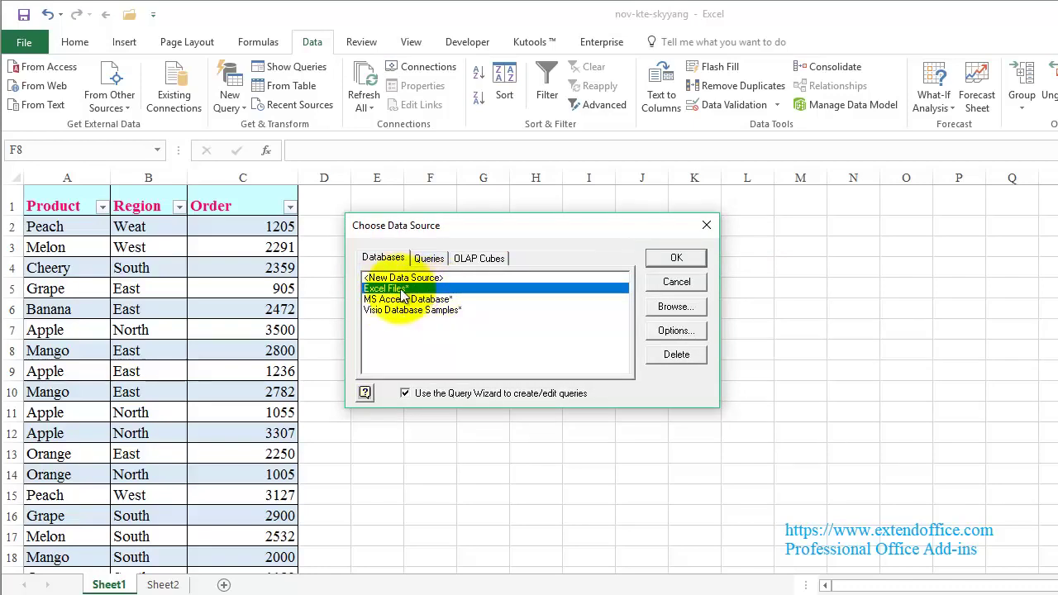
pyautogui.click(681, 257)
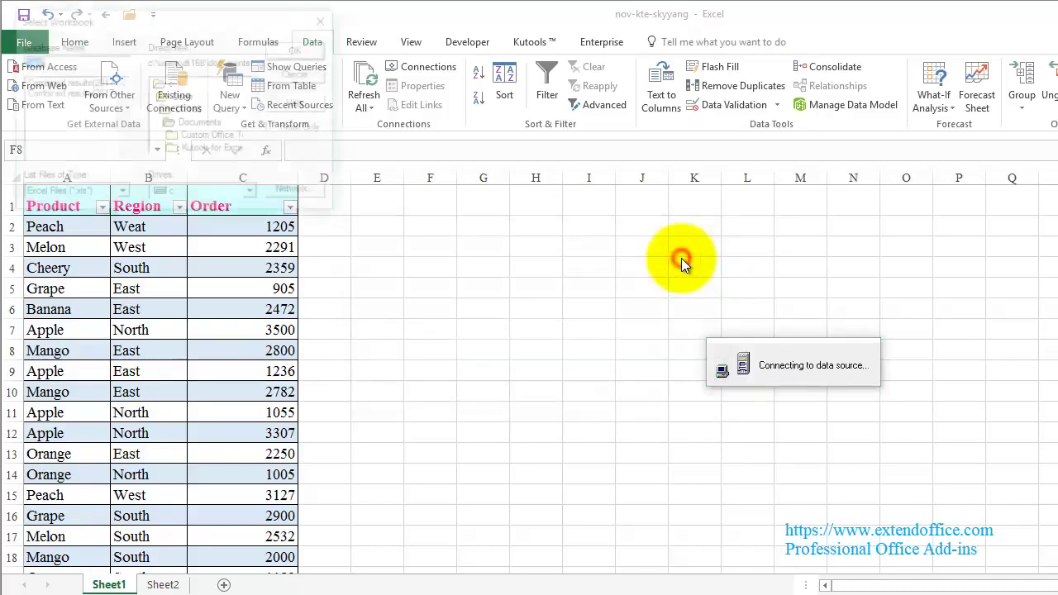
# - Choose the workbook nov-kte-skyyang.xlsx from the Desktop folder as the query's database
pyautogui.moveTo(237, 28); pyautogui.dragTo(581, 220)
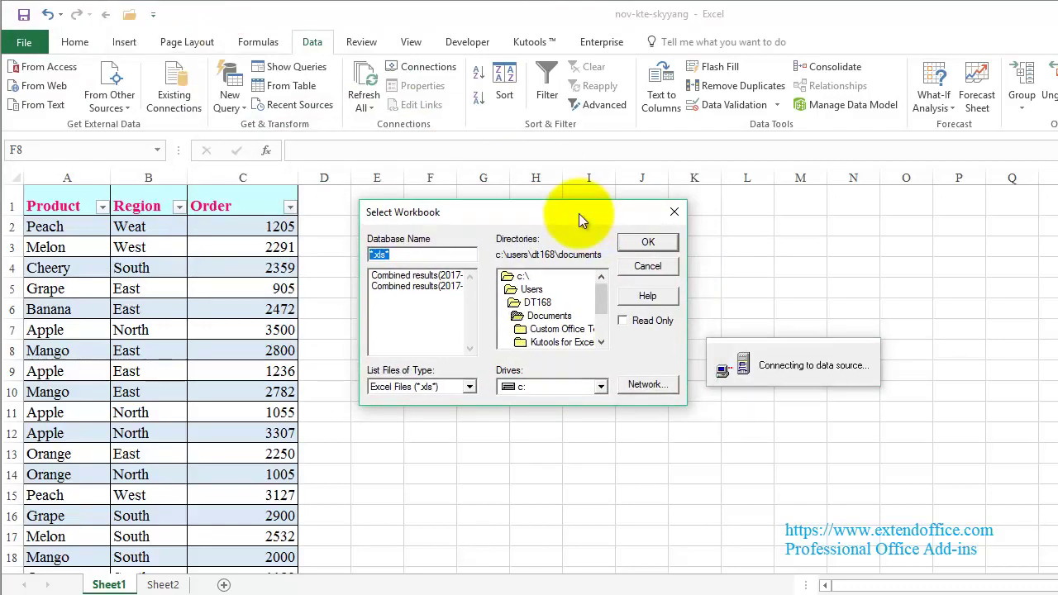
pyautogui.moveTo(601, 301)
pyautogui.mouseDown()
pyautogui.moveTo(604, 327)
pyautogui.moveTo(602, 285)
pyautogui.mouseUp()
pyautogui.click(537, 303)
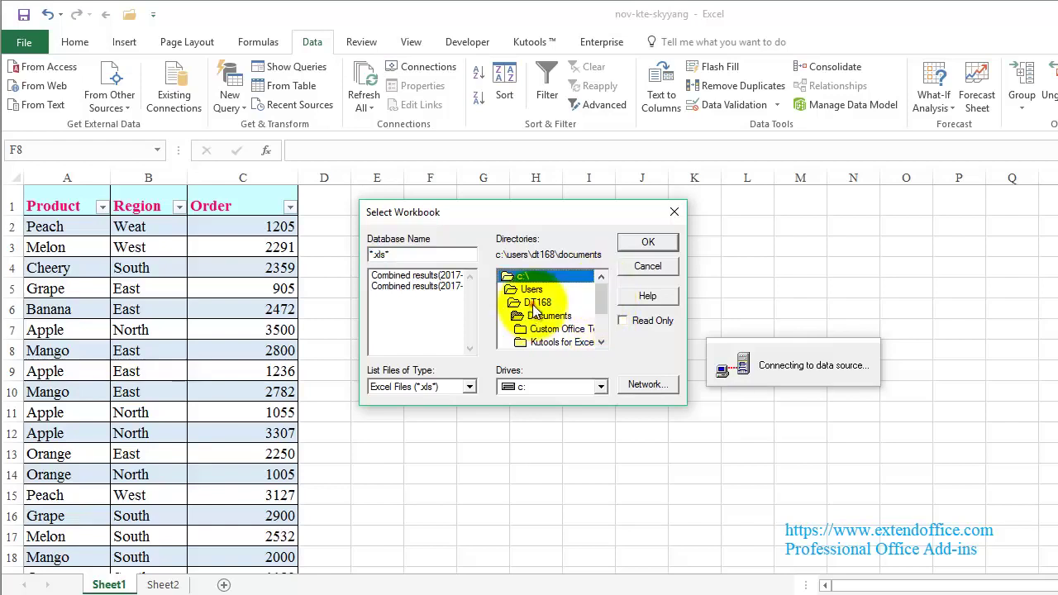
pyautogui.doubleClick(545, 302)
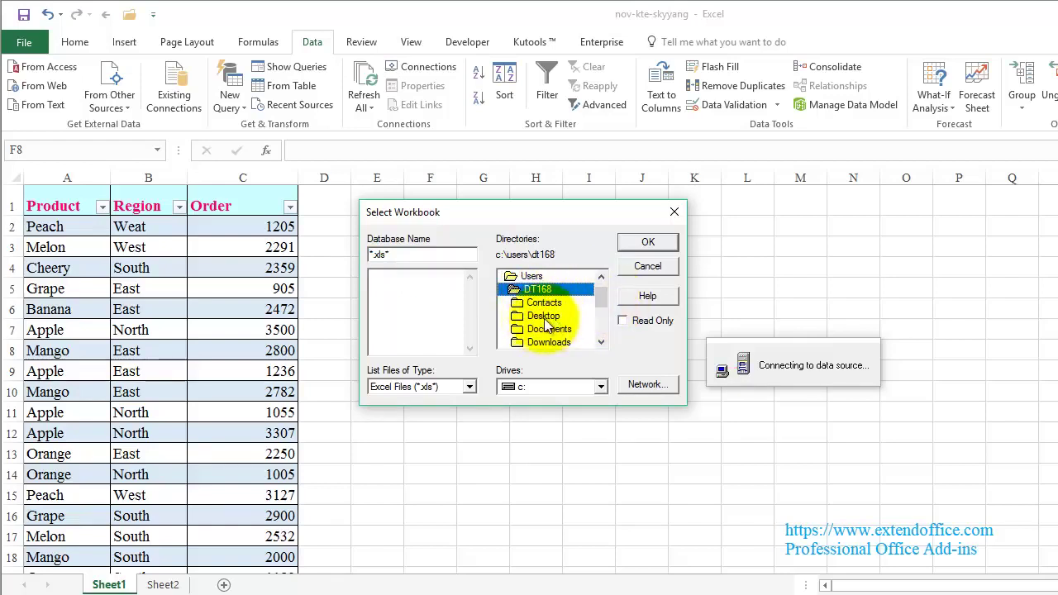
pyautogui.click(546, 321)
pyautogui.doubleClick(546, 322)
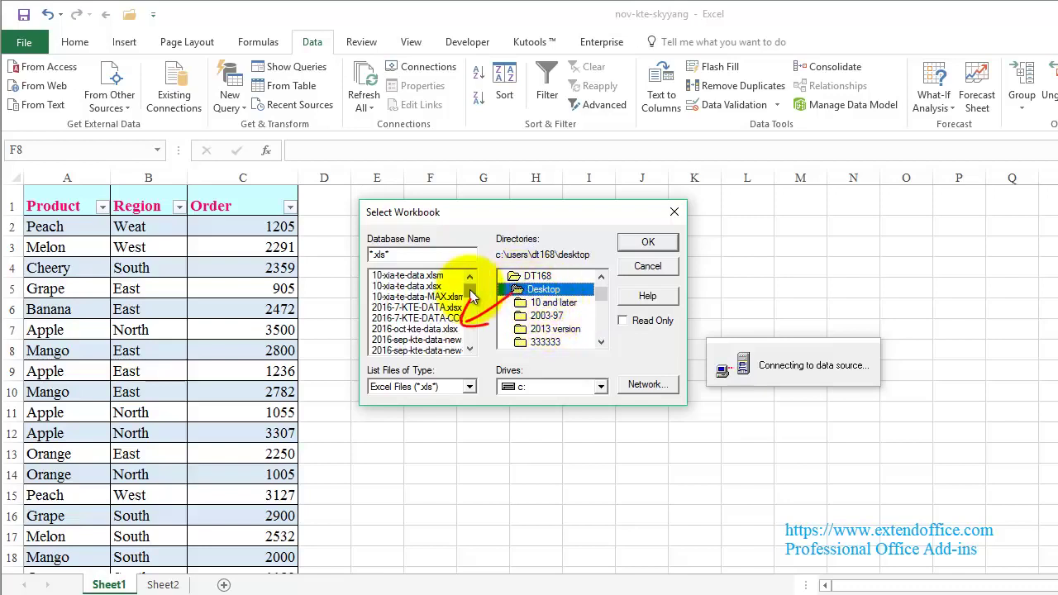
pyautogui.moveTo(470, 290); pyautogui.dragTo(470, 312)
pyautogui.click(399, 329)
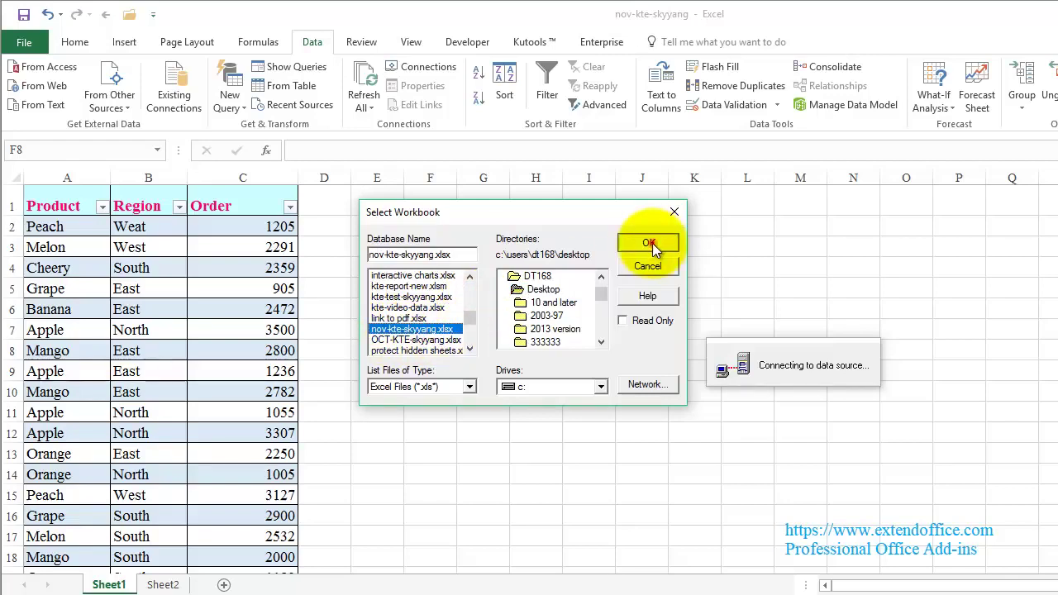
# - Include the Product, Region and Order columns of Sourcedata in the query and continue to filtering
pyautogui.moveTo(659, 245); pyautogui.dragTo(552, 230)
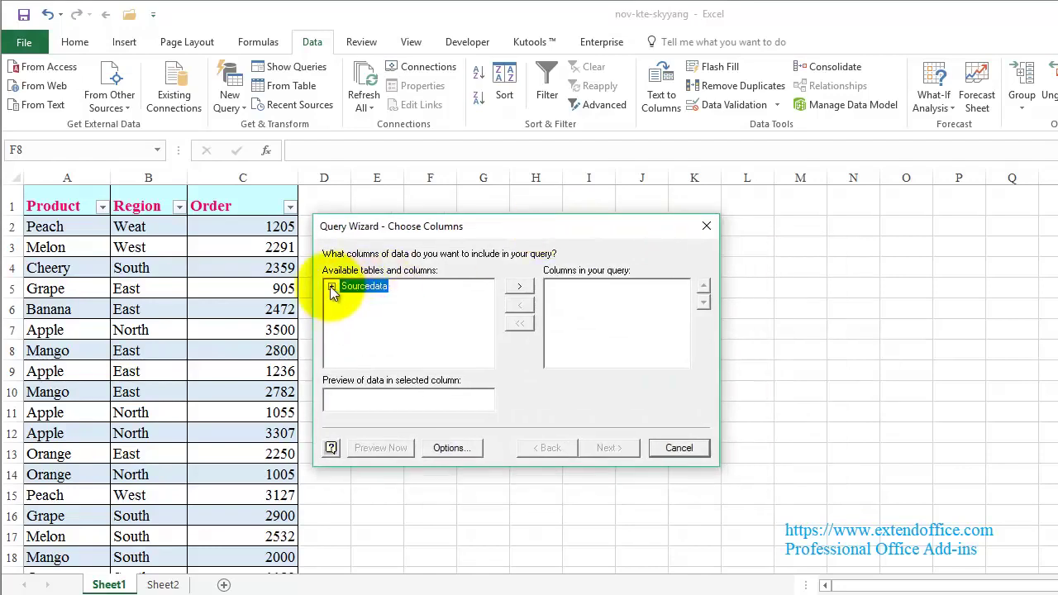
pyautogui.click(372, 299)
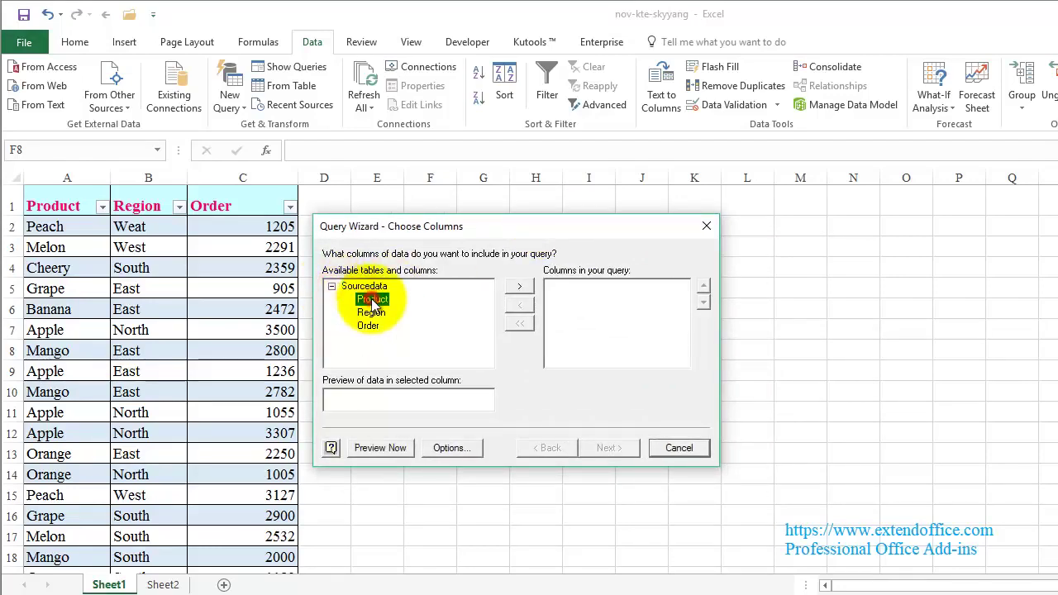
pyautogui.click(519, 289)
pyautogui.click(519, 289)
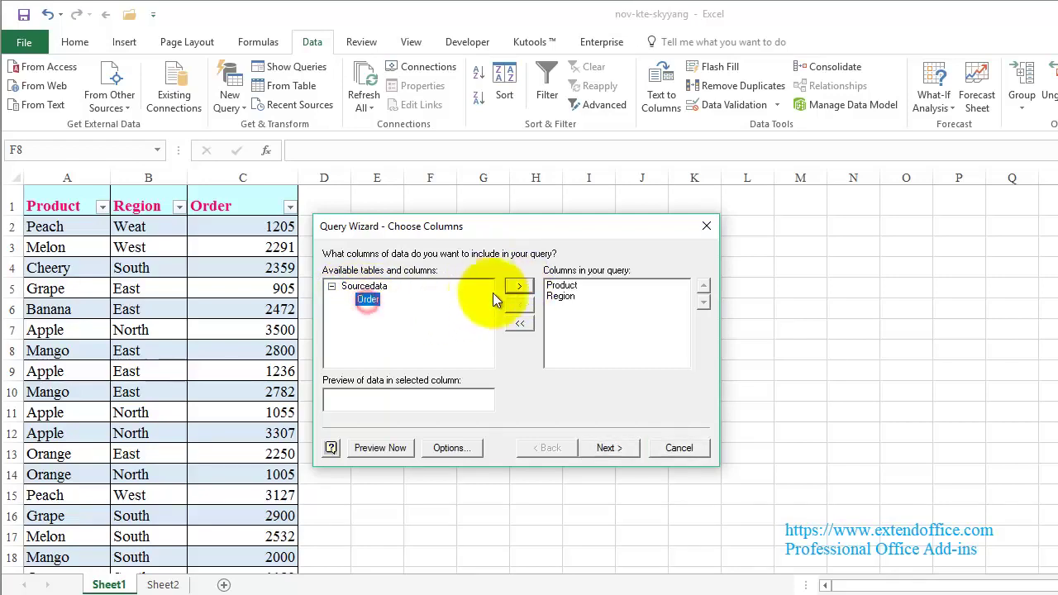
pyautogui.click(518, 286)
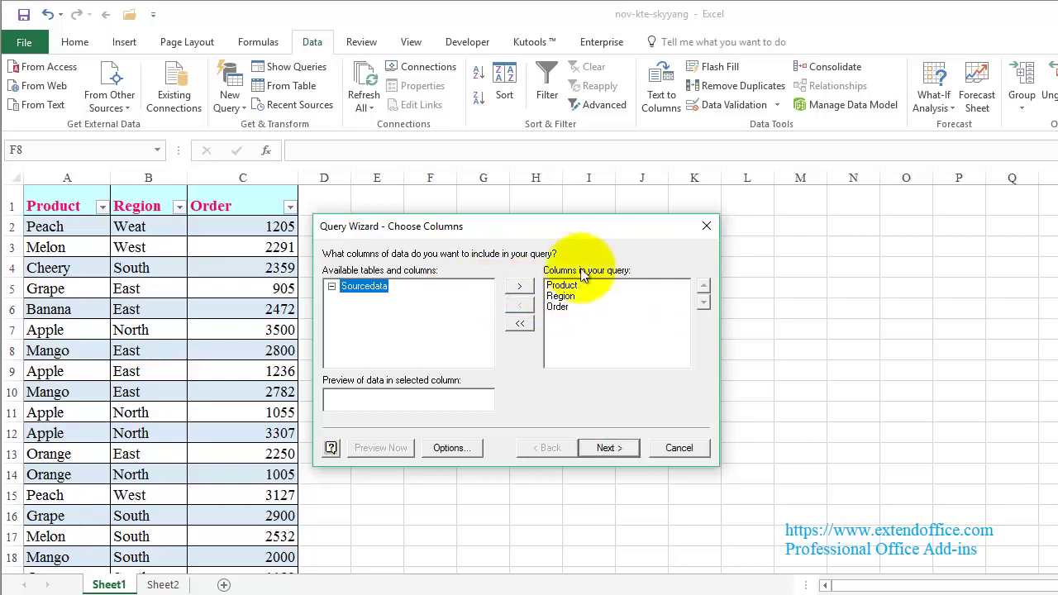
pyautogui.click(605, 449)
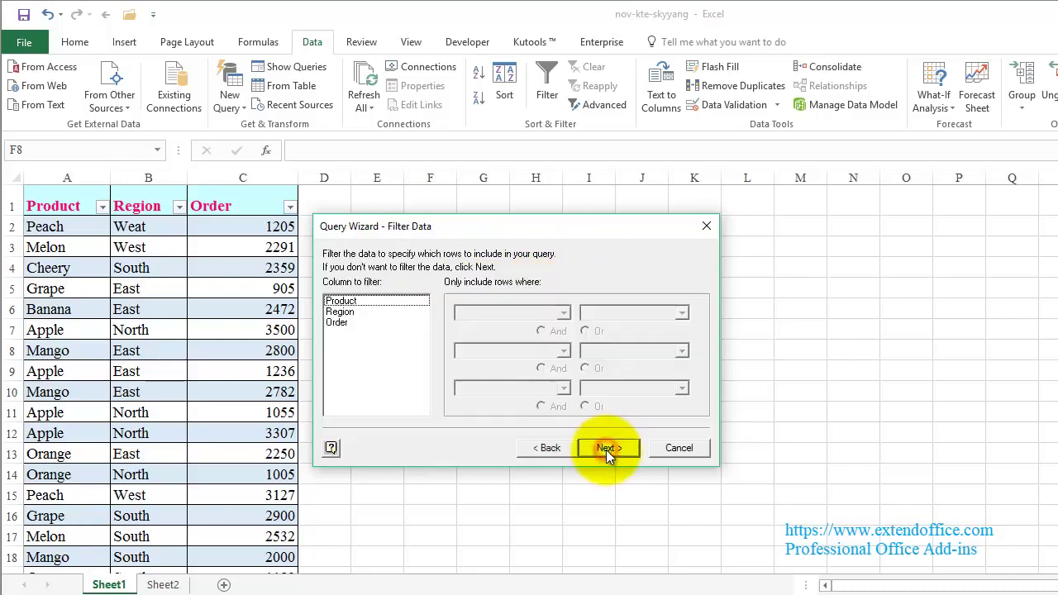
# - Filter the query to rows where Product equals Apple
pyautogui.click(342, 301)
pyautogui.click(564, 313)
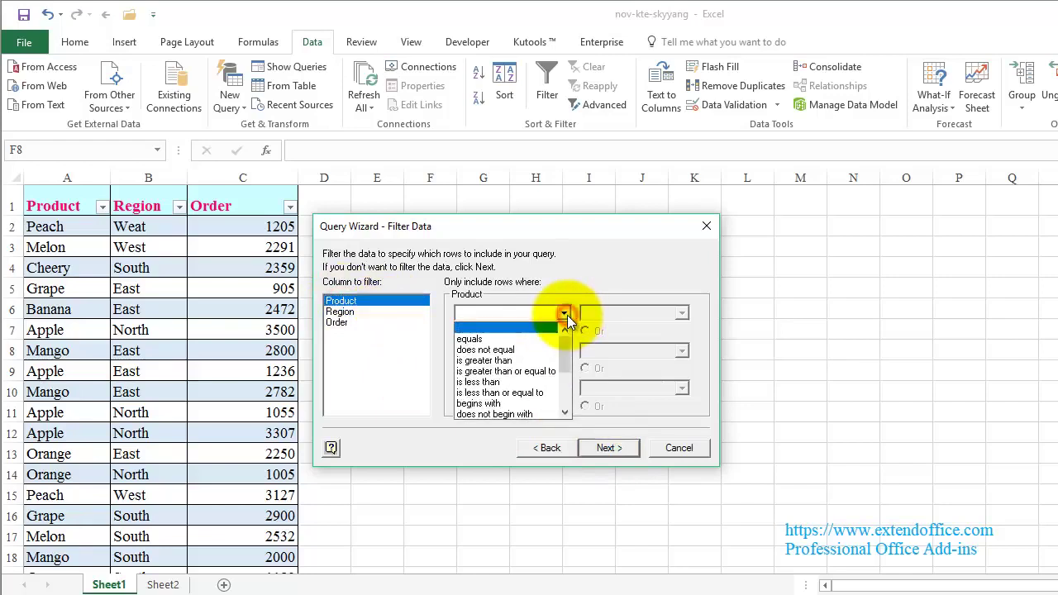
pyautogui.click(485, 339)
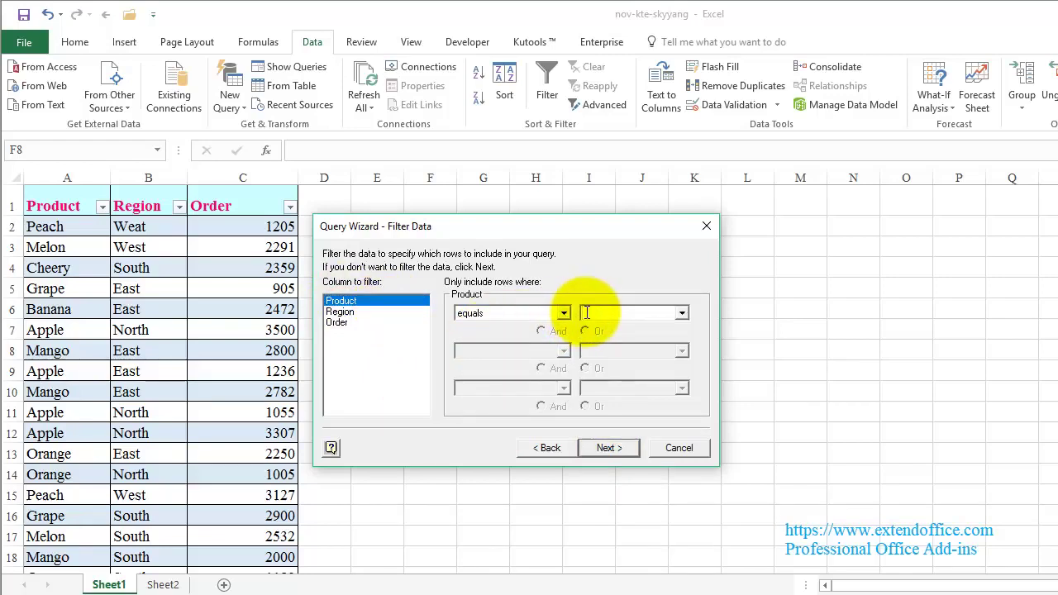
pyautogui.click(586, 312)
pyautogui.write('Apple')
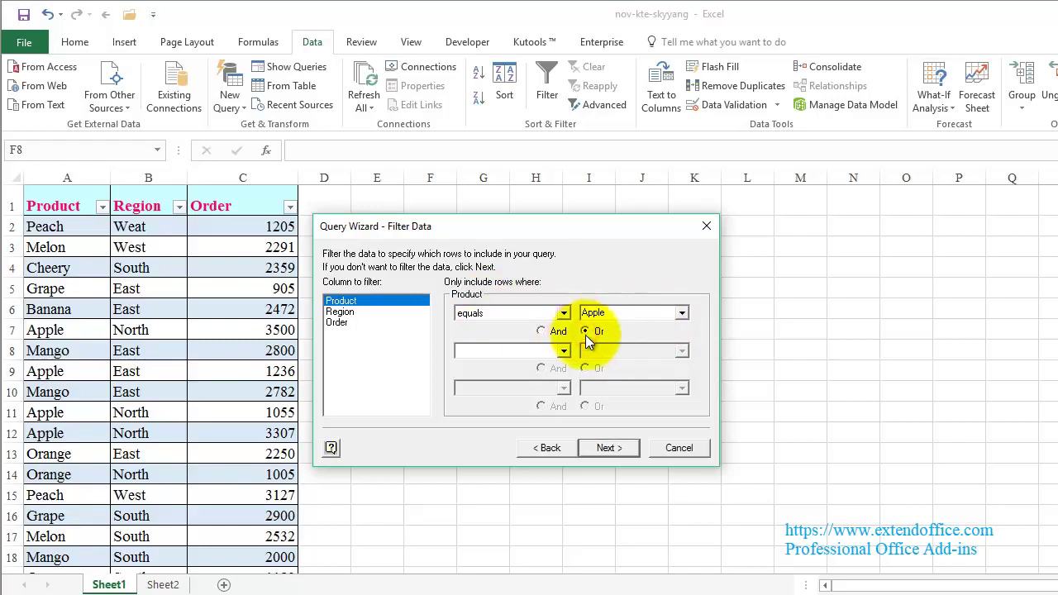
# - Add an Or condition where Product equals Mango and accept the query filter
pyautogui.click(564, 350)
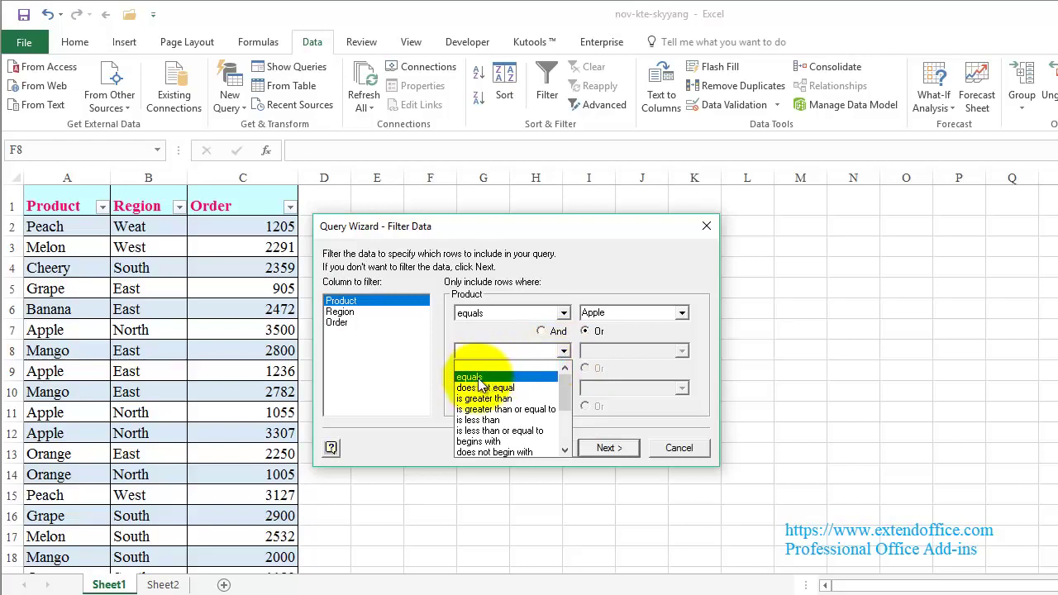
pyautogui.click(479, 380)
pyautogui.click(590, 351)
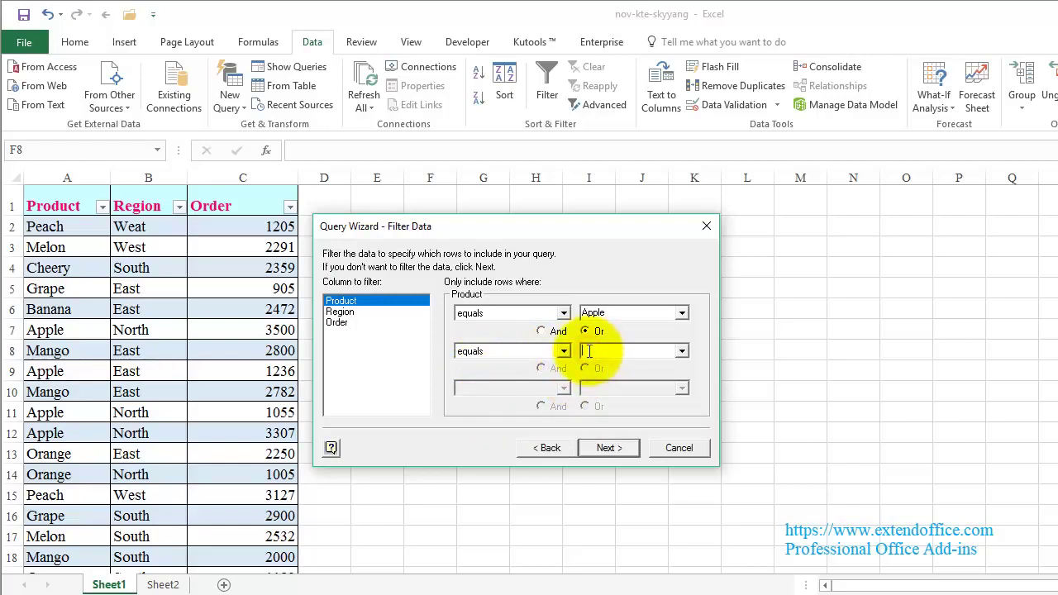
pyautogui.write('Ma')
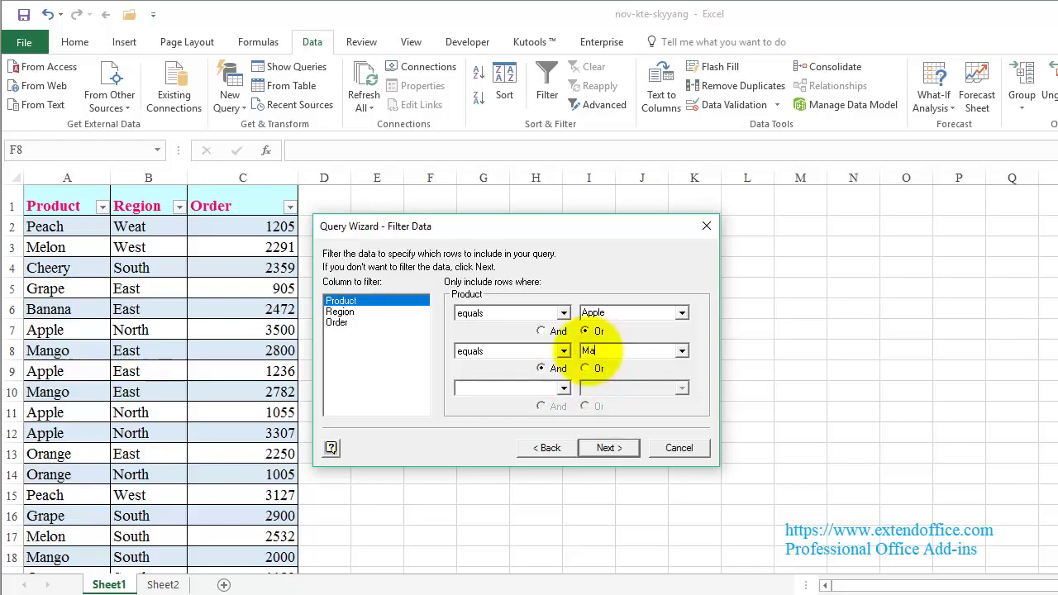
pyautogui.write('ngo')
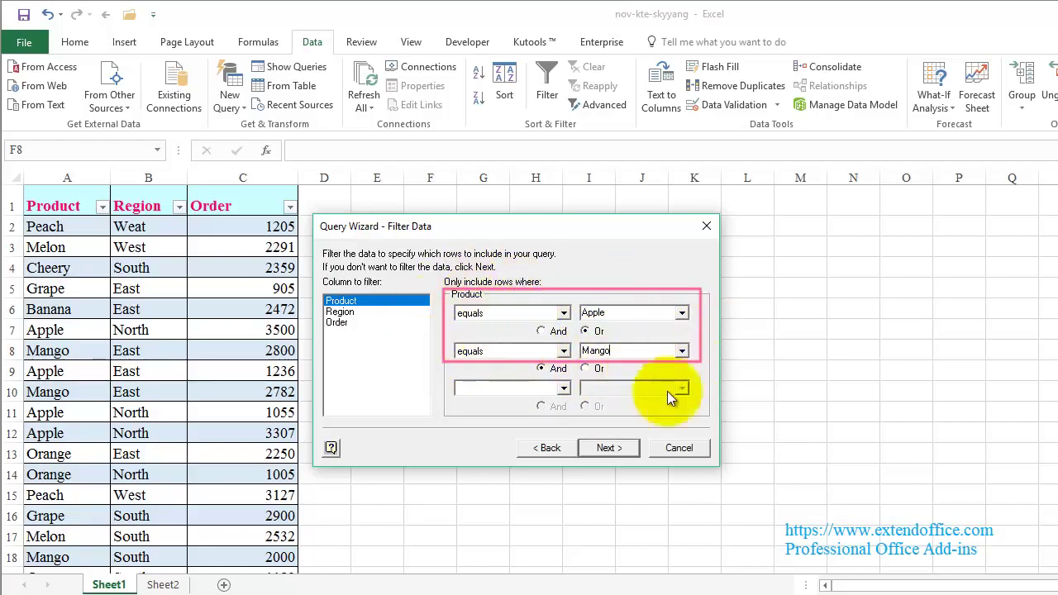
pyautogui.click(614, 448)
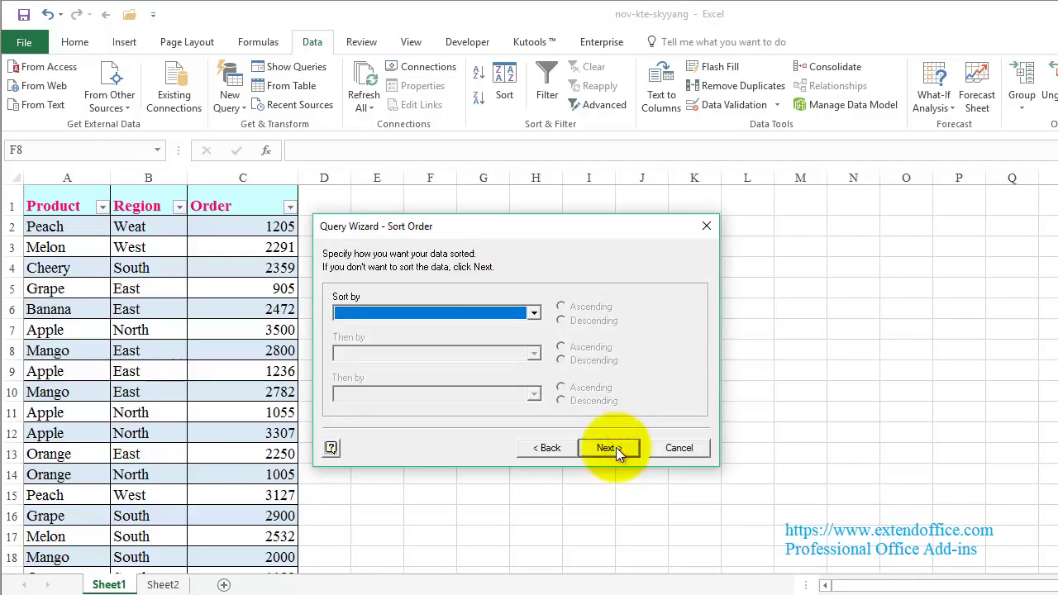
# - Leave the query unsorted and finish it by returning the data to Microsoft Excel
pyautogui.click(615, 447)
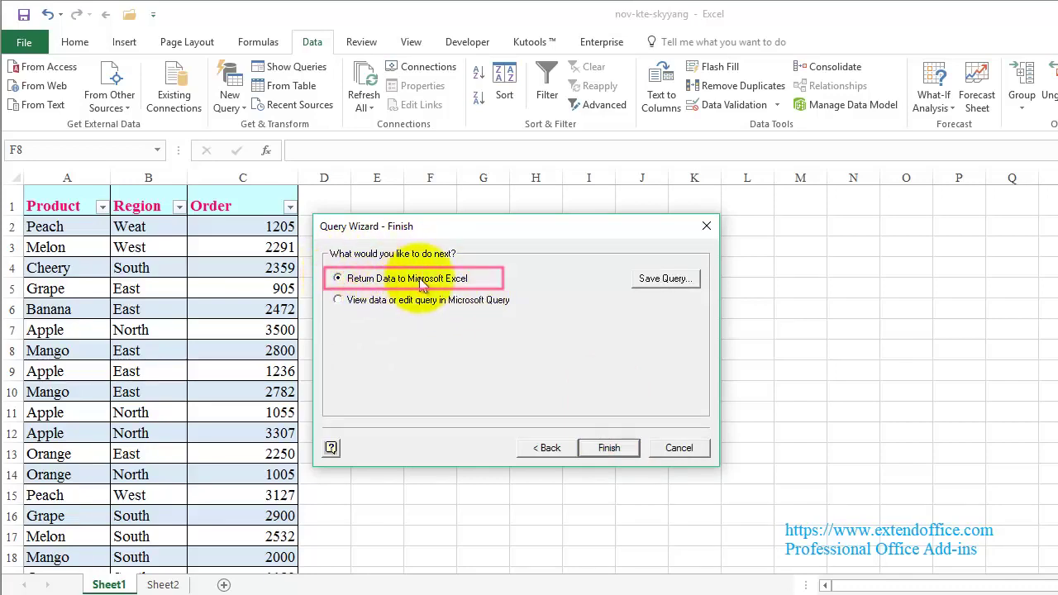
pyautogui.click(608, 448)
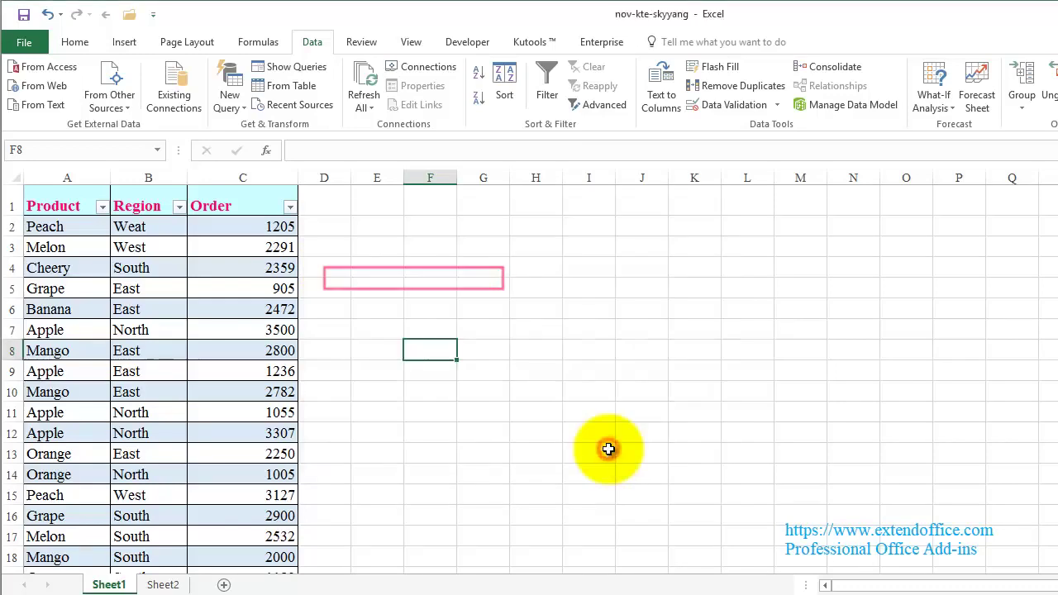
pyautogui.moveTo(444, 172); pyautogui.dragTo(535, 197)
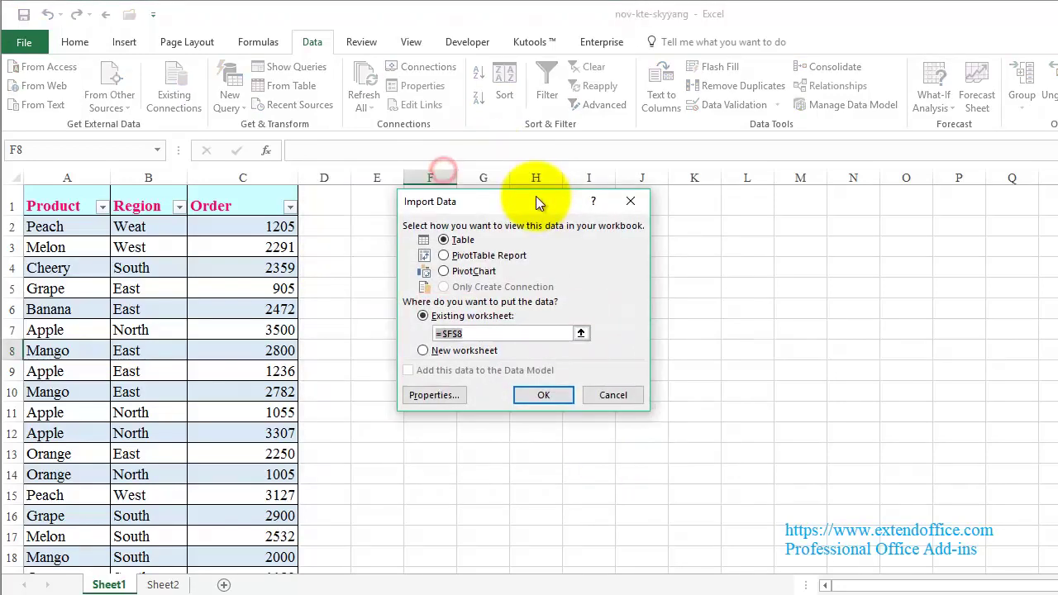
# - Import the query result as a table into the existing worksheet Sheet2, starting at cell A1
pyautogui.click(444, 239)
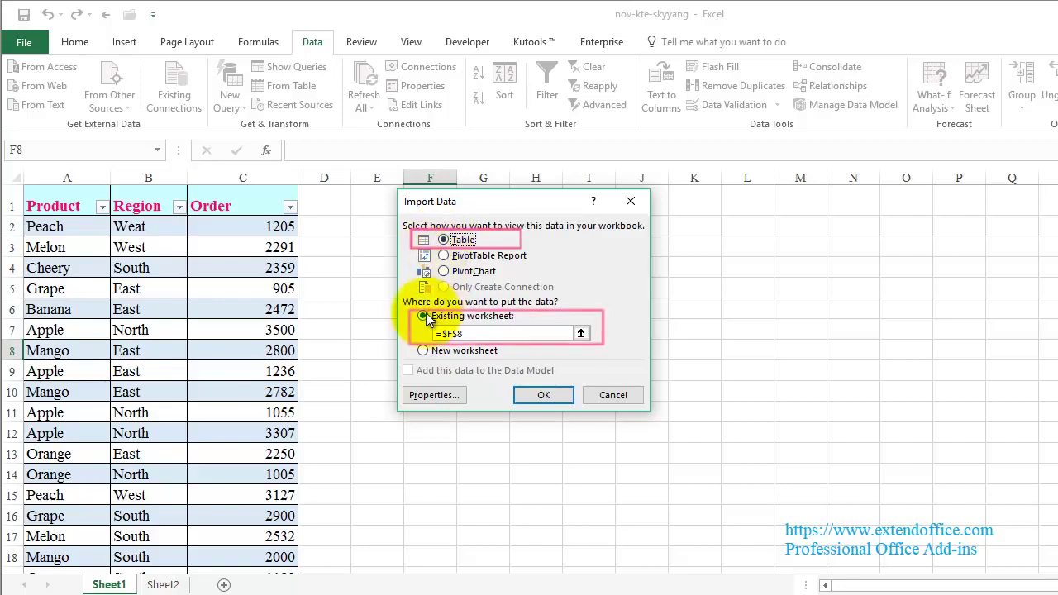
pyautogui.click(581, 333)
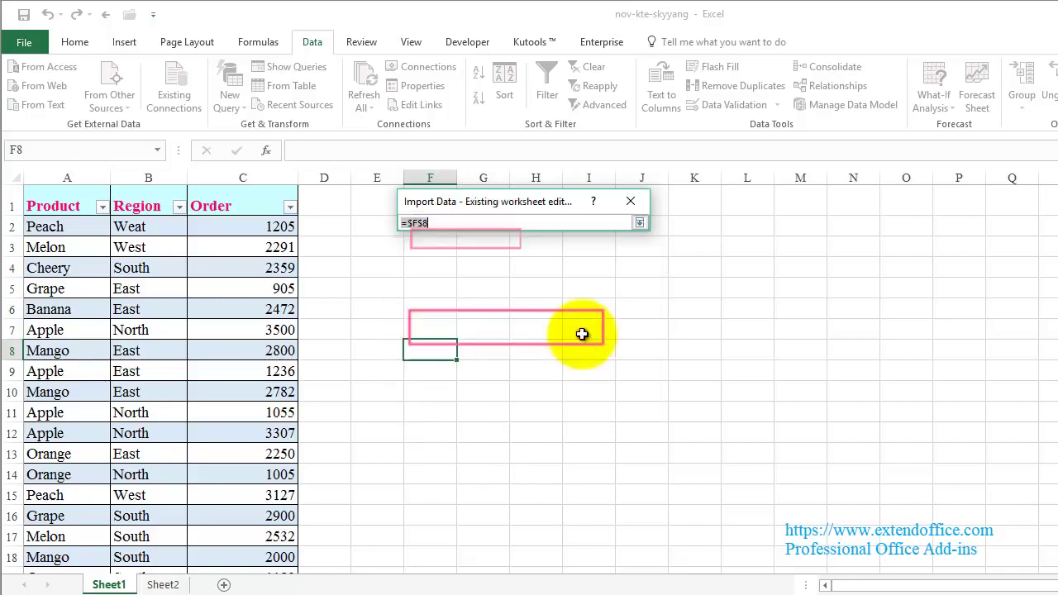
pyautogui.click(162, 584)
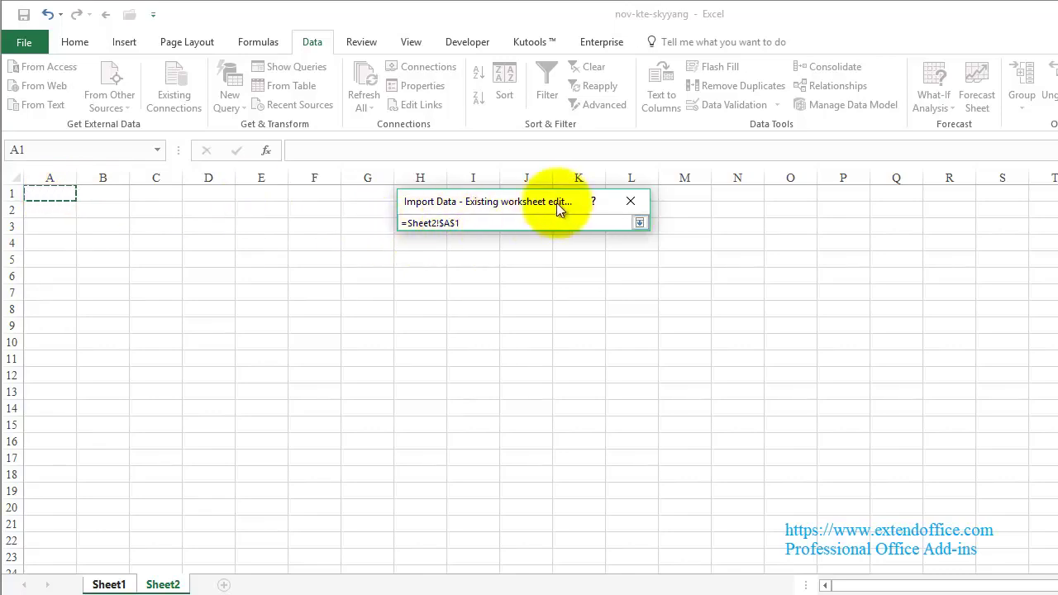
pyautogui.moveTo(559, 203); pyautogui.dragTo(345, 192)
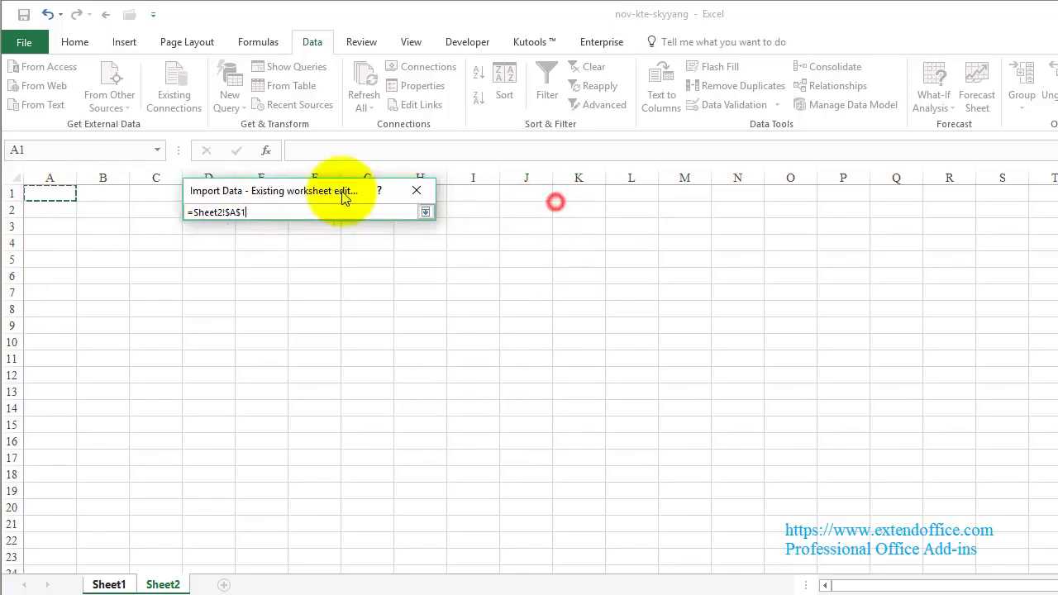
pyautogui.click(423, 212)
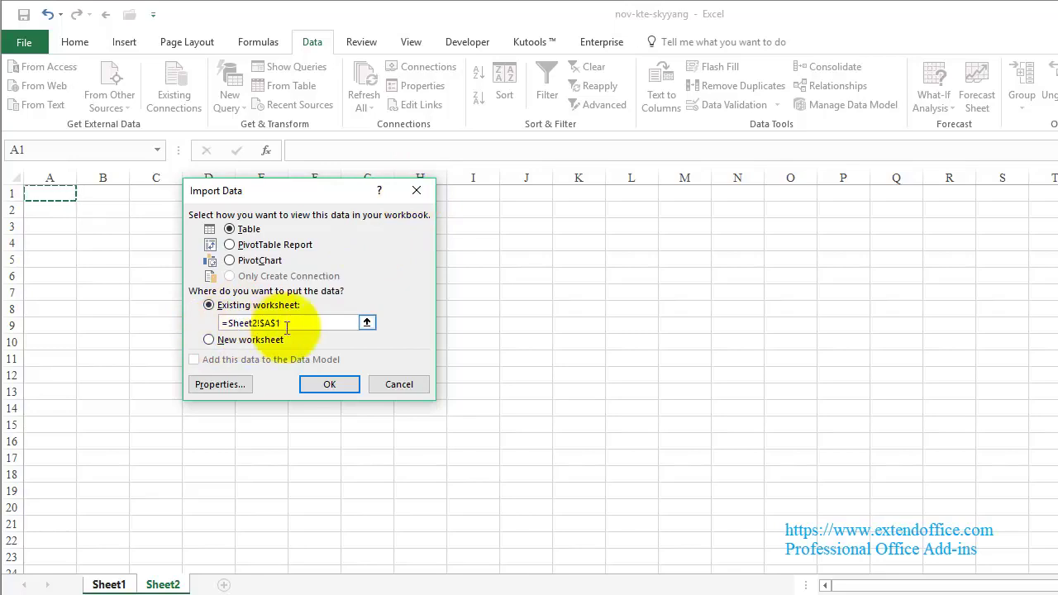
pyautogui.click(334, 386)
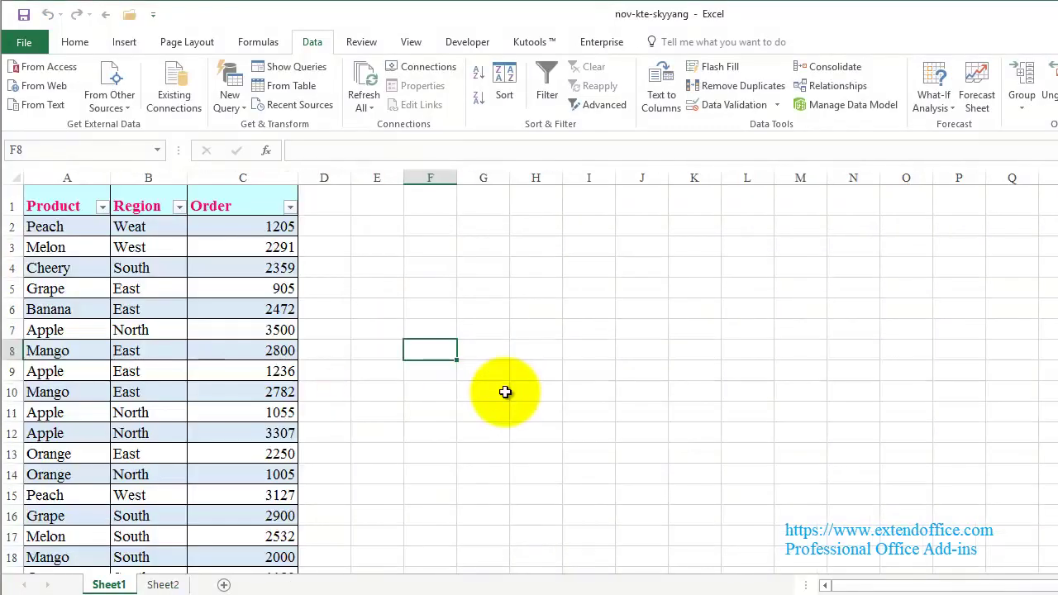
# - Show the imported table on Sheet2 and widen its Product and Region columns
pyautogui.click(163, 584)
pyautogui.click(330, 471)
pyautogui.moveTo(86, 173); pyautogui.dragTo(157, 173)
pyautogui.click(288, 224)
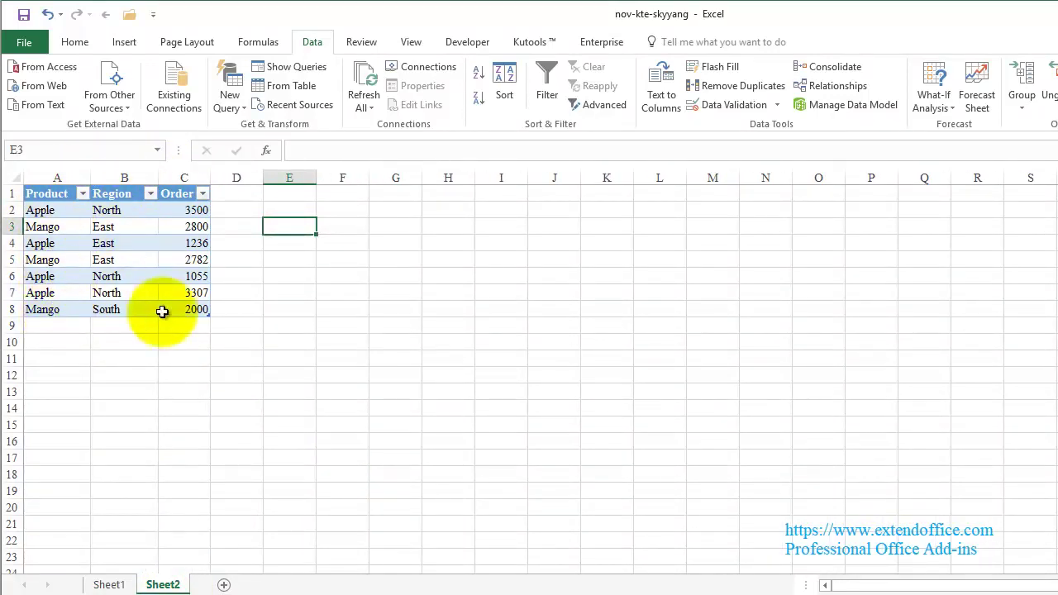
pyautogui.click(285, 307)
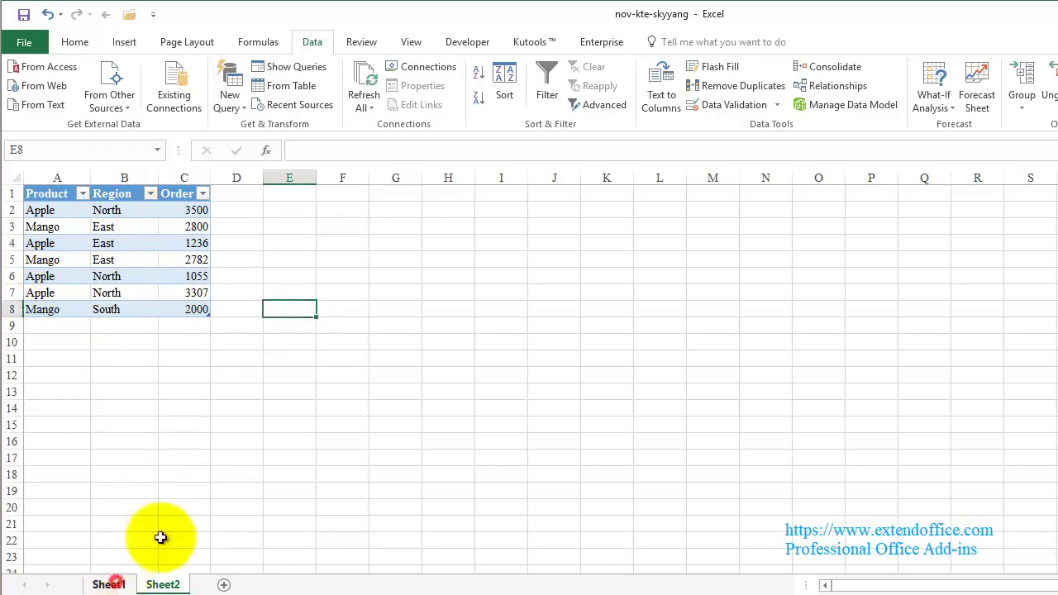
# - Add a record in row 21 of the Sheet1 source table with Product Apple, Region North and Order 100000
pyautogui.click(109, 584)
pyautogui.scroll(-2, 237, 413)
pyautogui.click(60, 485)
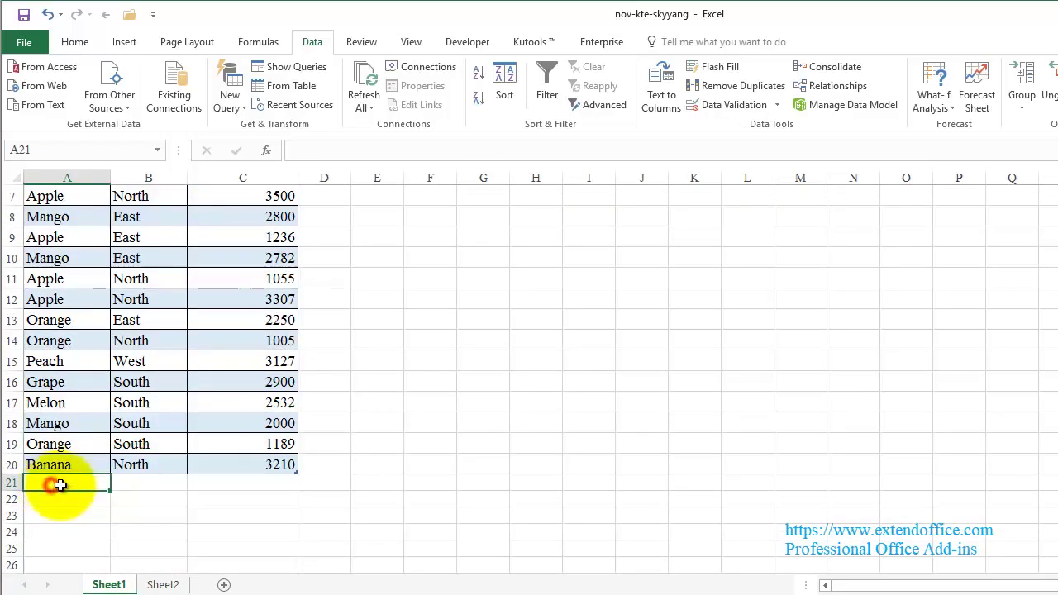
pyautogui.write('Apple')
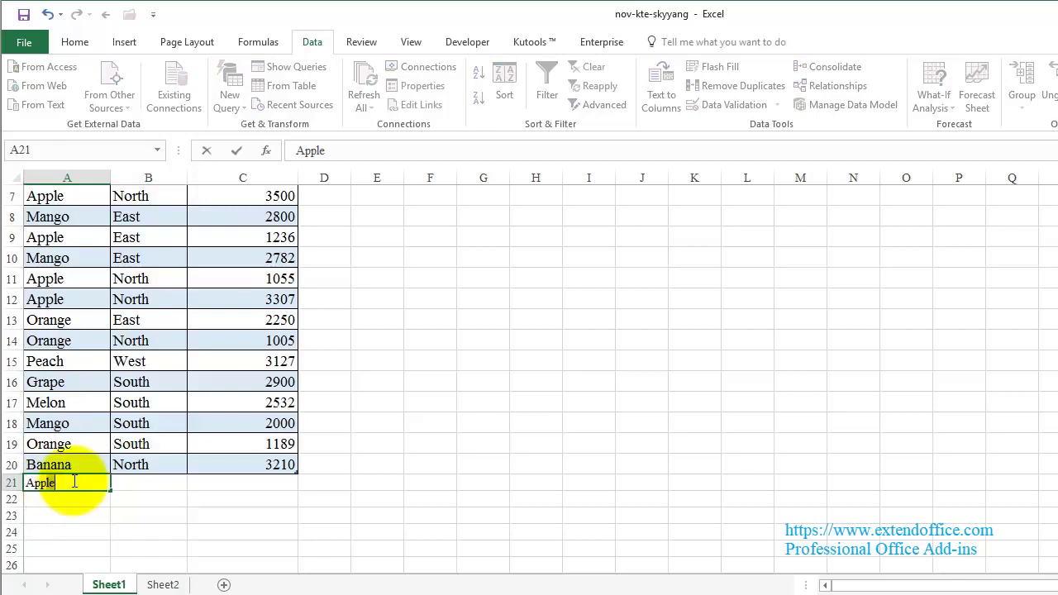
pyautogui.click(130, 479)
pyautogui.write('North')
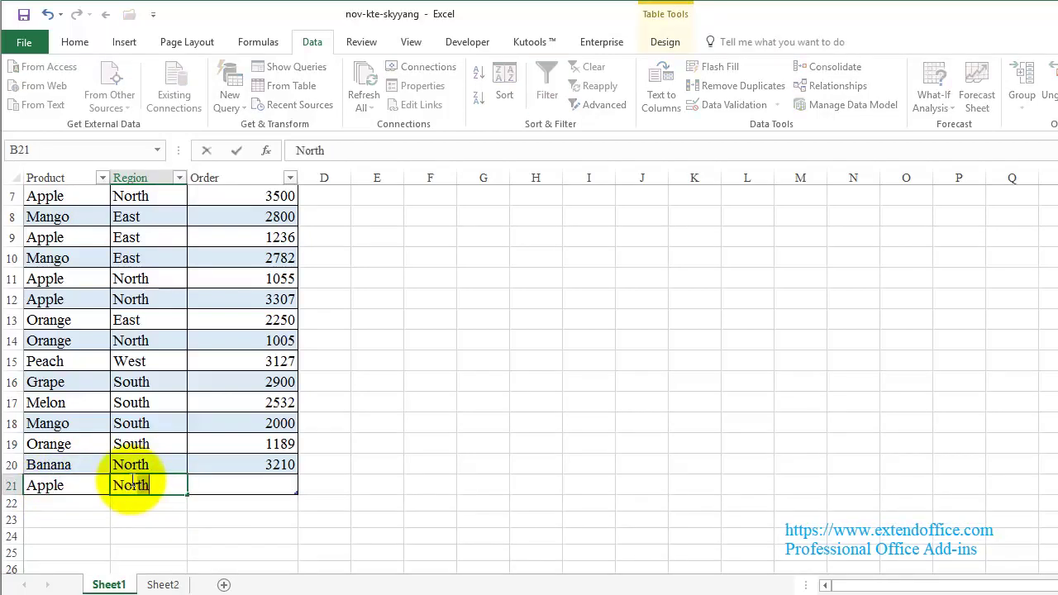
pyautogui.click(236, 485)
pyautogui.write('100000')
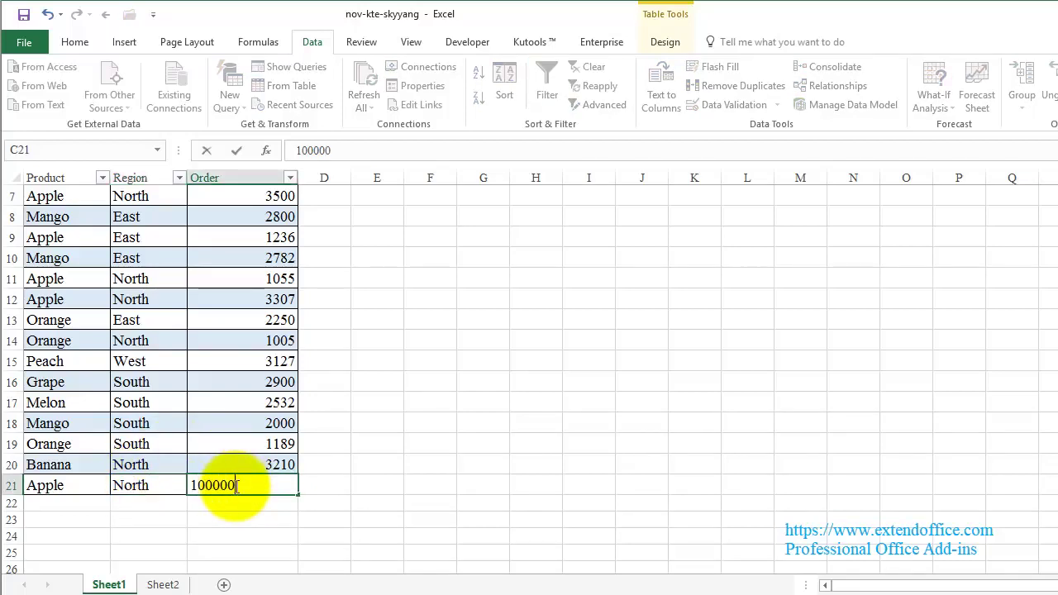
pyautogui.click(351, 498)
# - Refresh all data connections so the query table on Sheet2 picks up the new source record
pyautogui.click(162, 584)
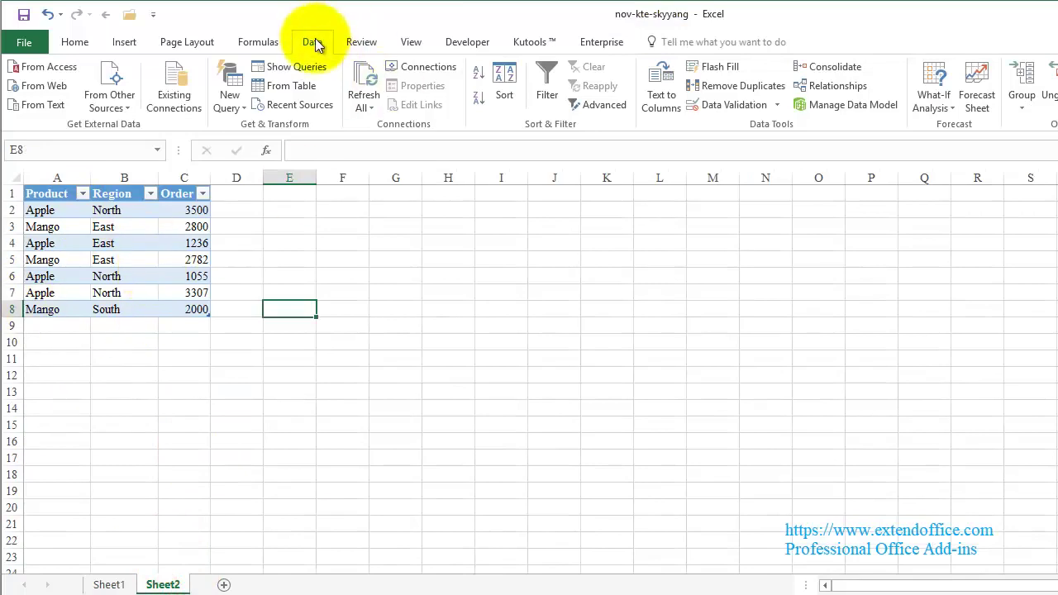
pyautogui.click(362, 102)
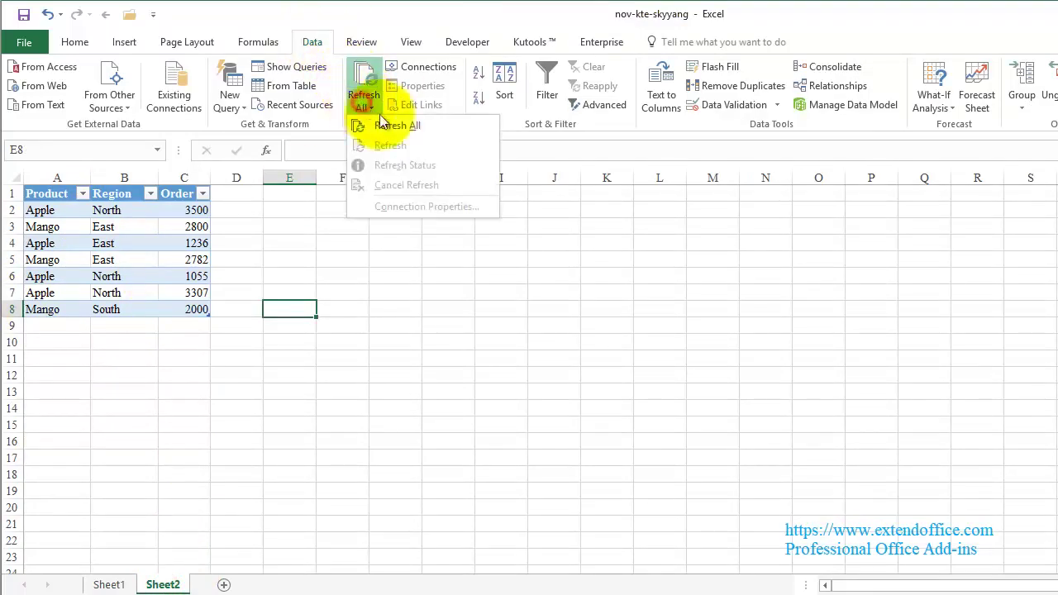
pyautogui.click(409, 127)
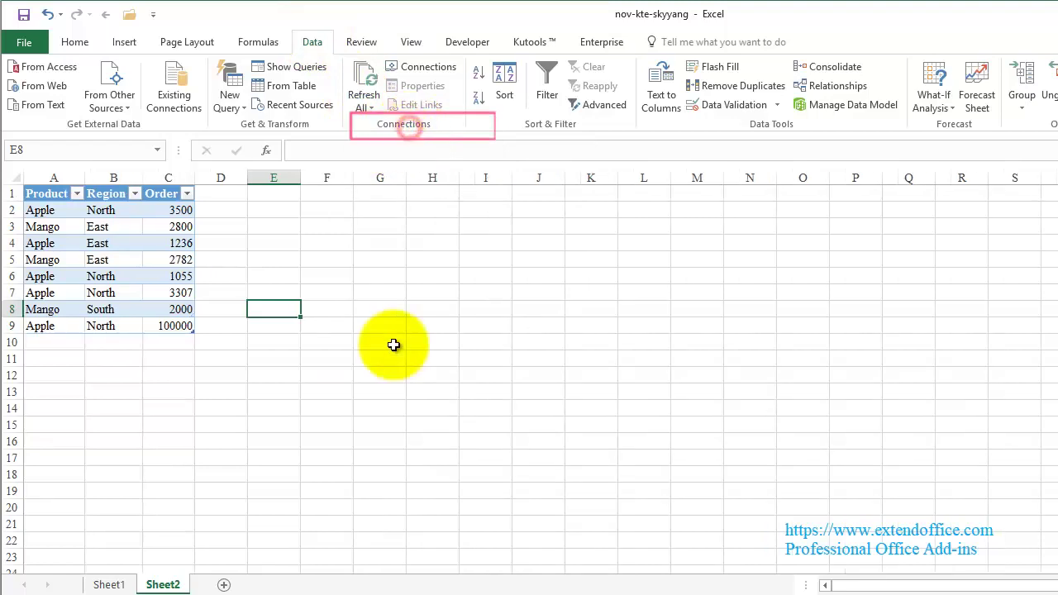
pyautogui.click(393, 345)
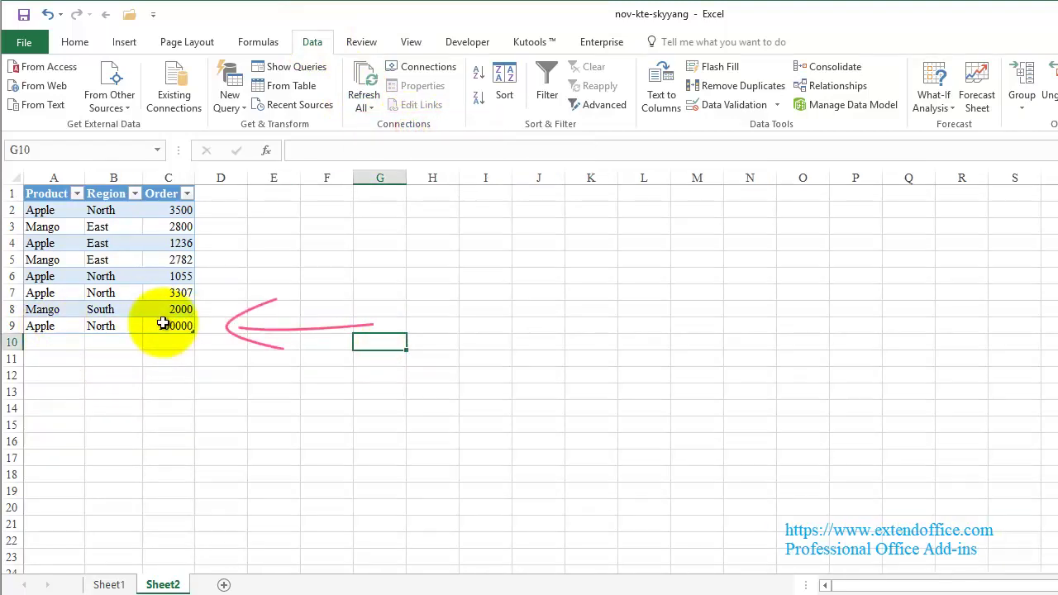